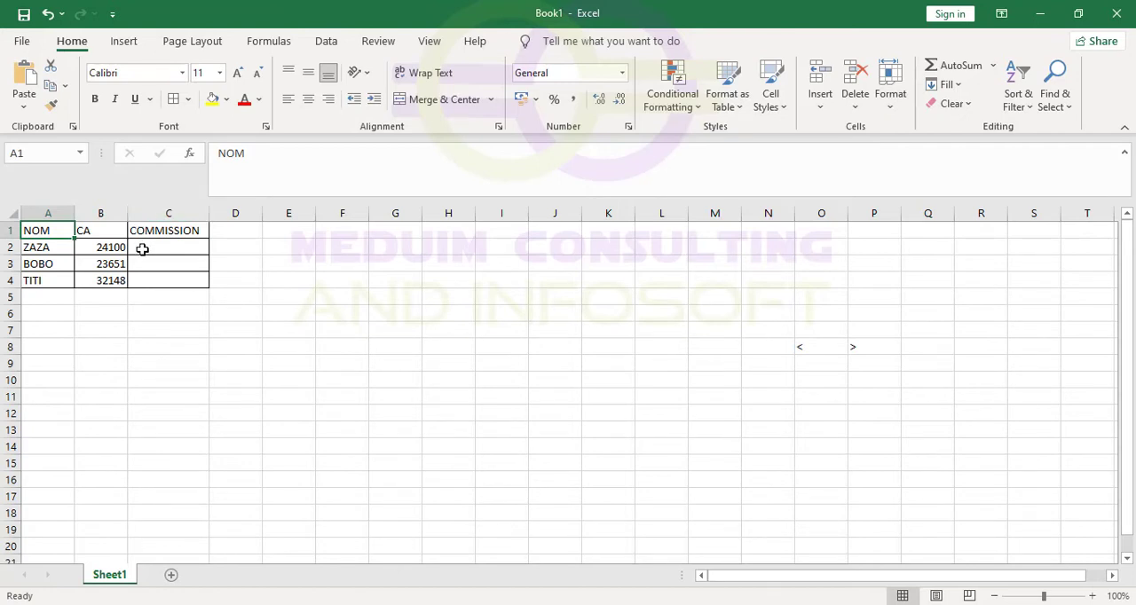
Start an IF formula in cell C2 with B2 as the beginning of its logical test.
click(144, 252)
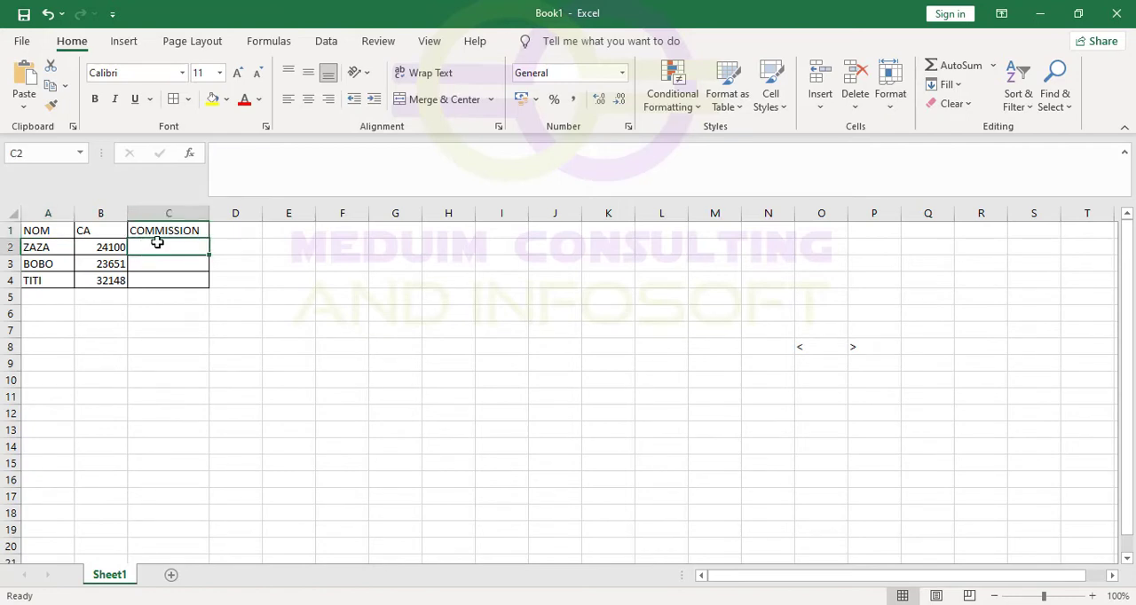
text(=)
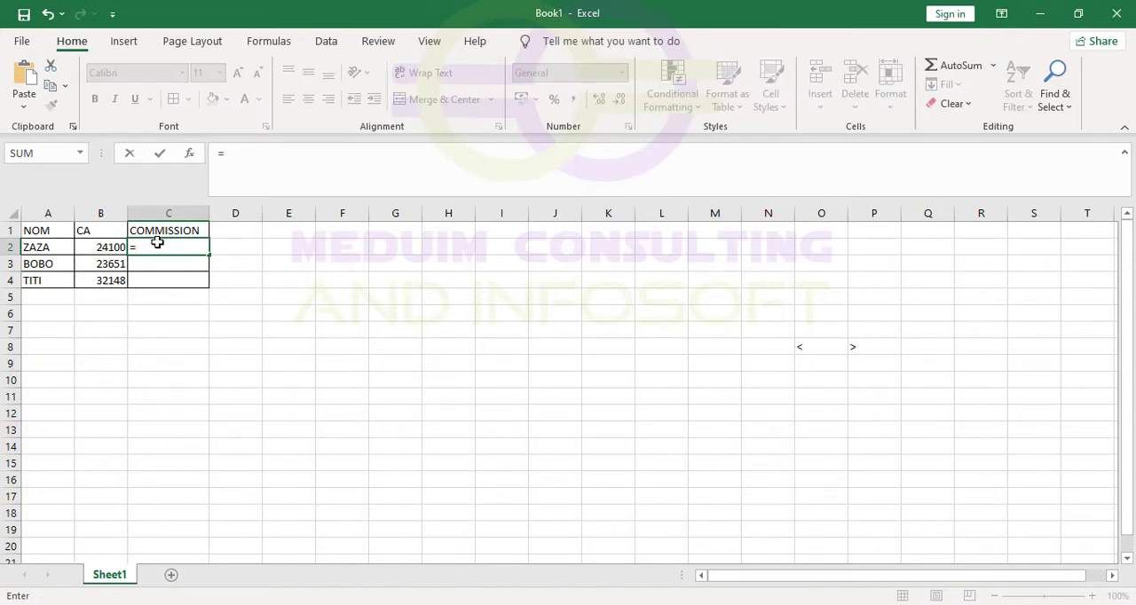
text(if)
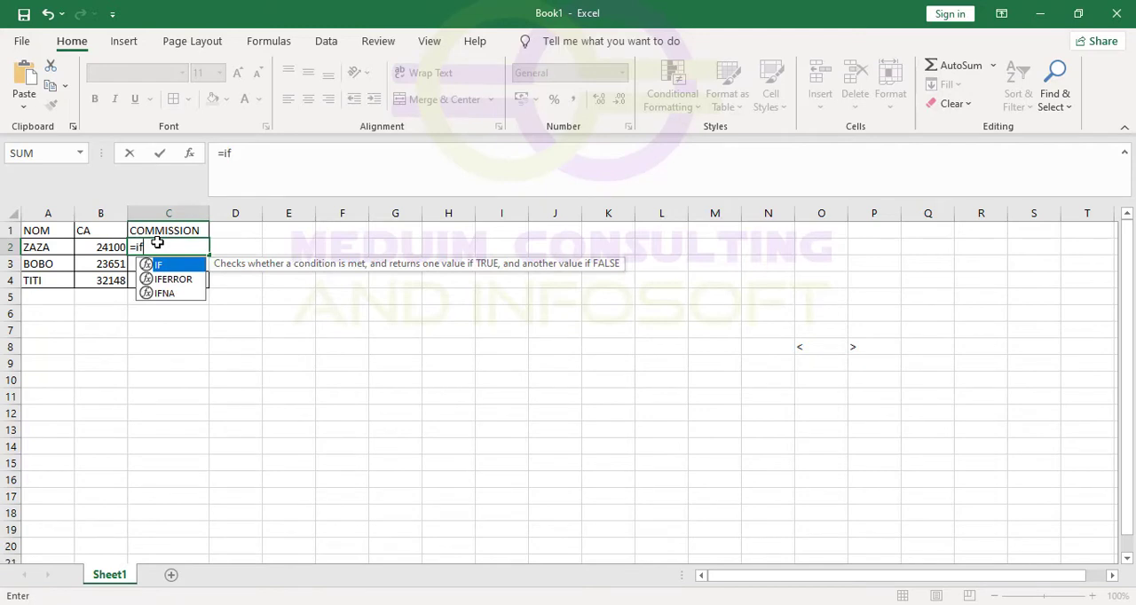
text(()
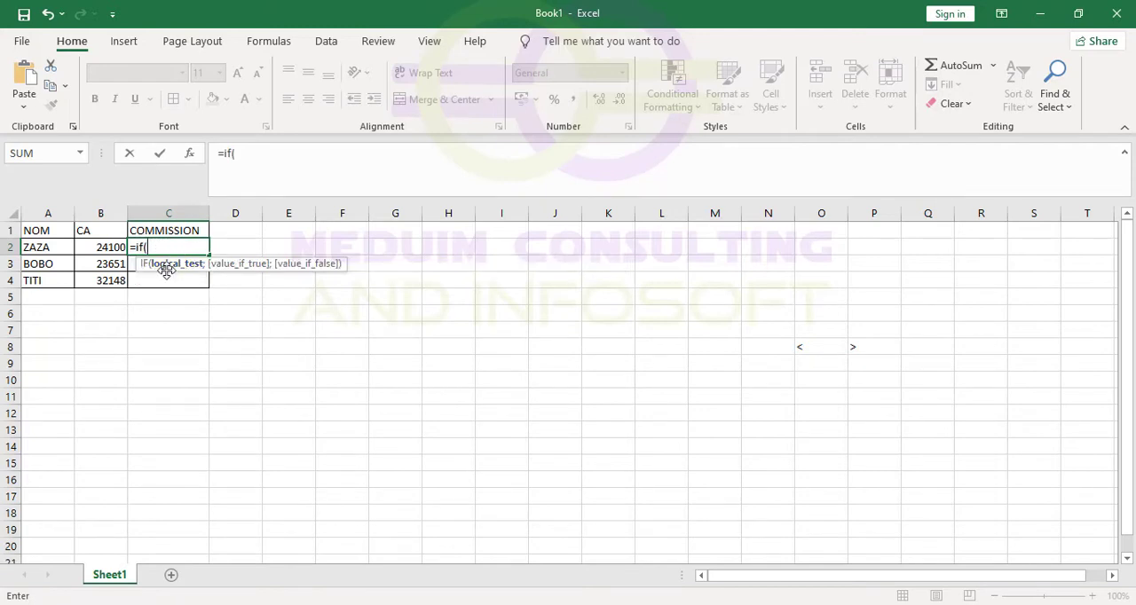
click(109, 245)
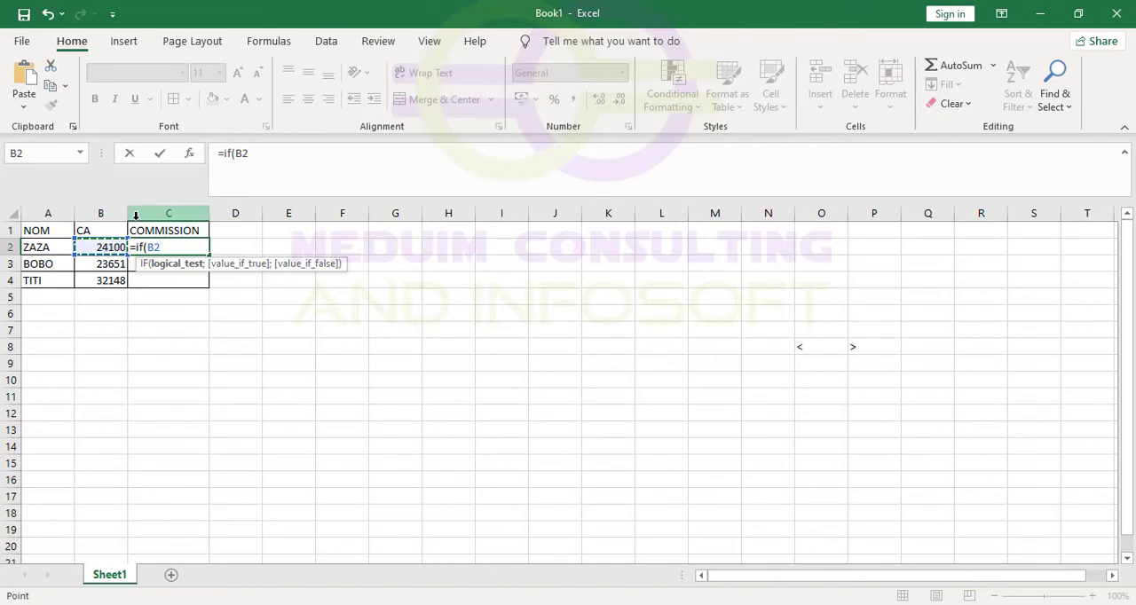
Copy the "<" sign from the Word document and complete the logical test in Excel's C2 formula as B2<25000.
mouse_move(713, 604)
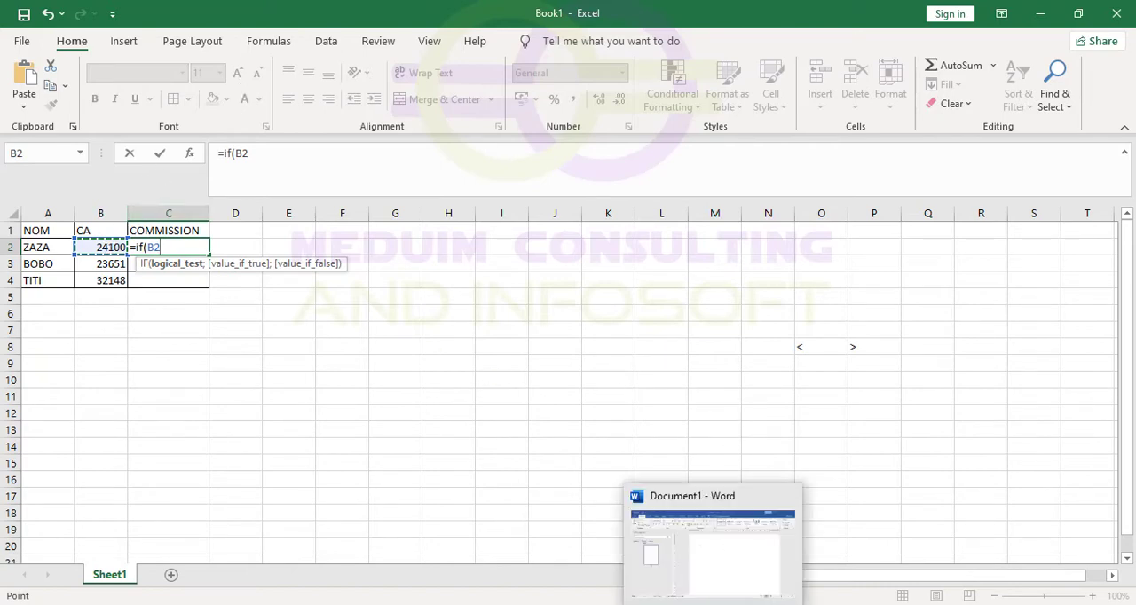
click(707, 575)
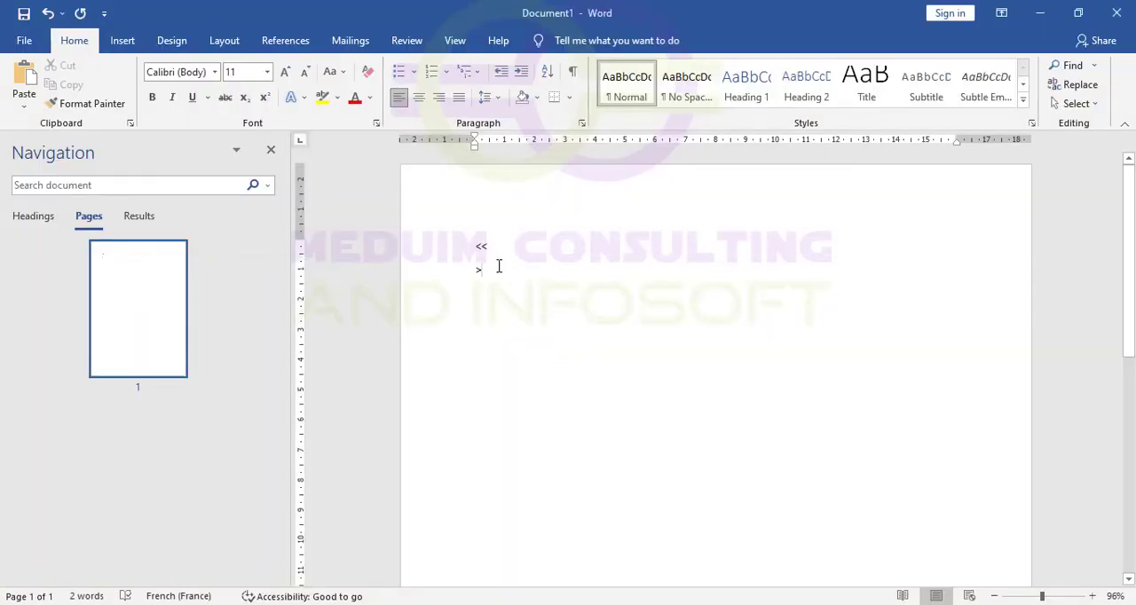
drag(482, 247, 486, 247)
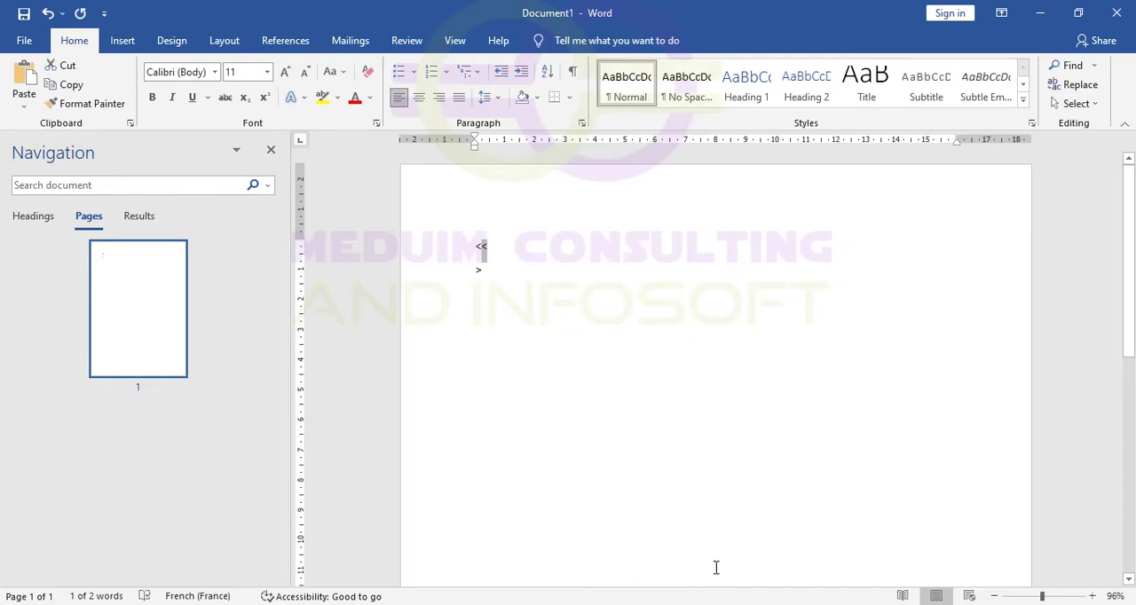
click(781, 546)
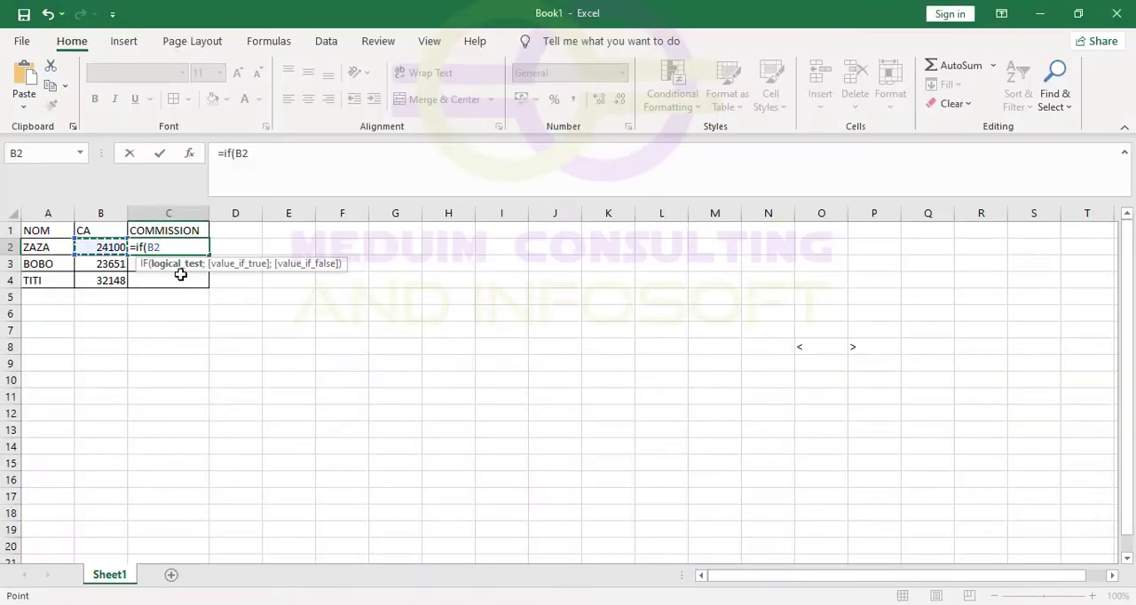
text(<)
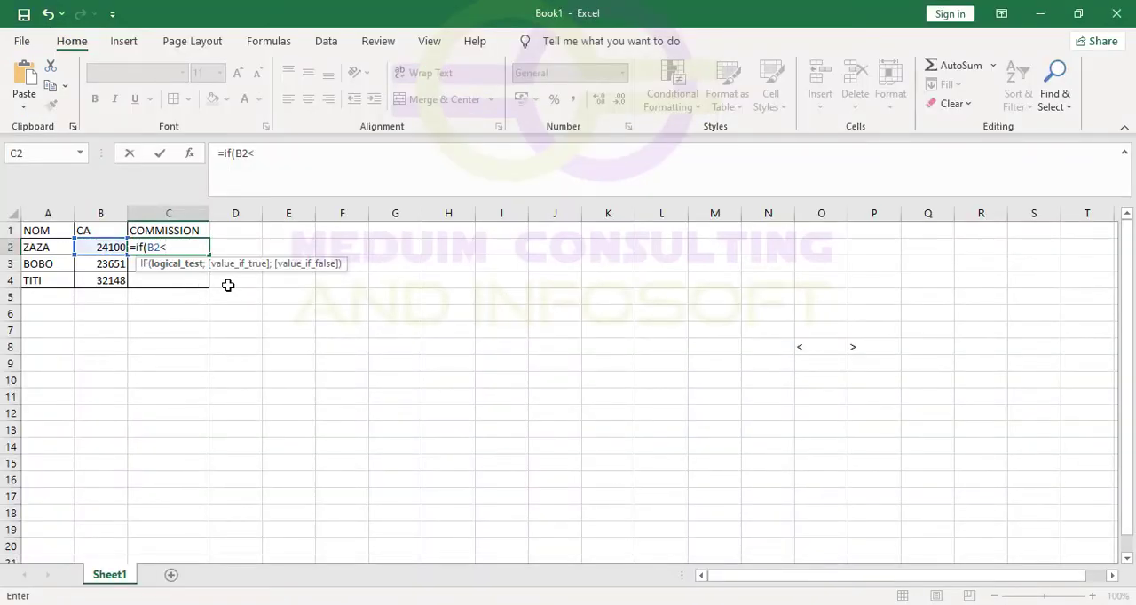
text(25000;)
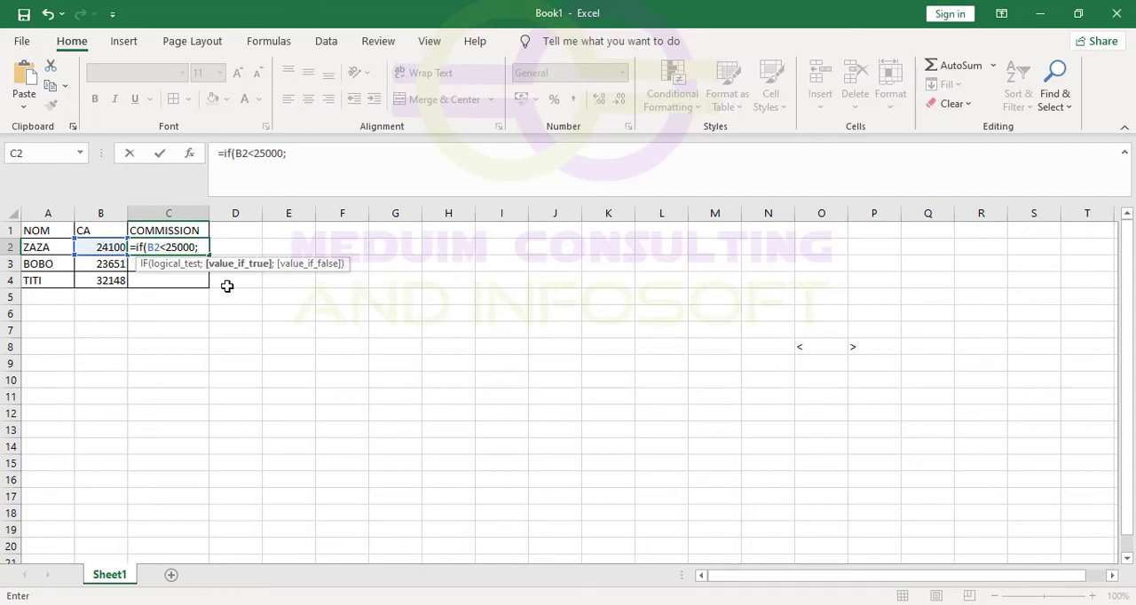
Set the value if true of the C2 formula to B2*3%.
click(101, 246)
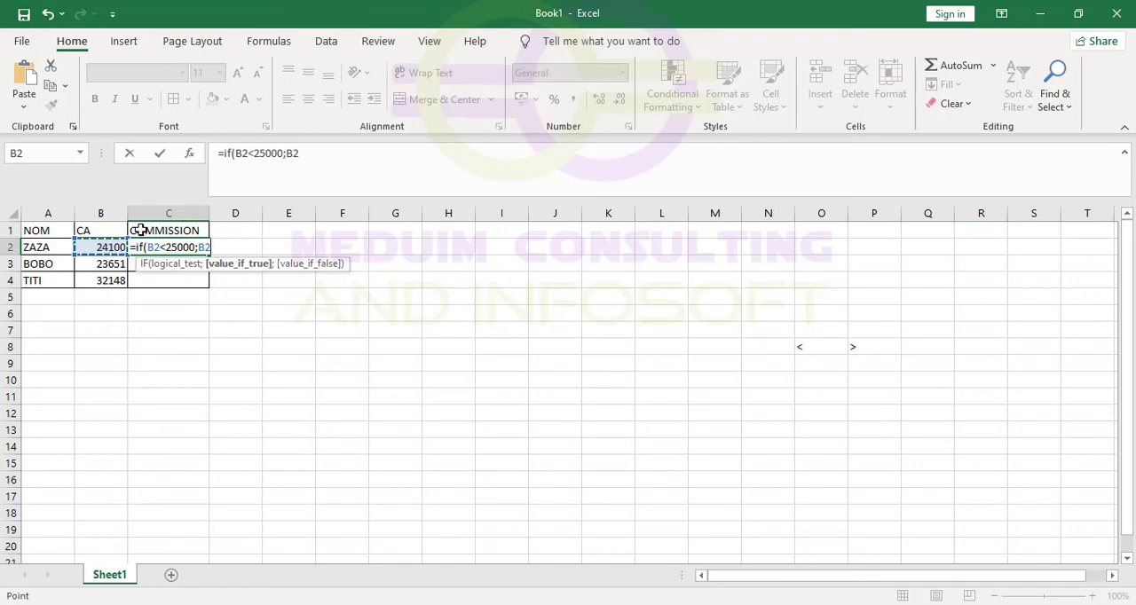
text(/*)
key(BackSpace)
text(*3%)
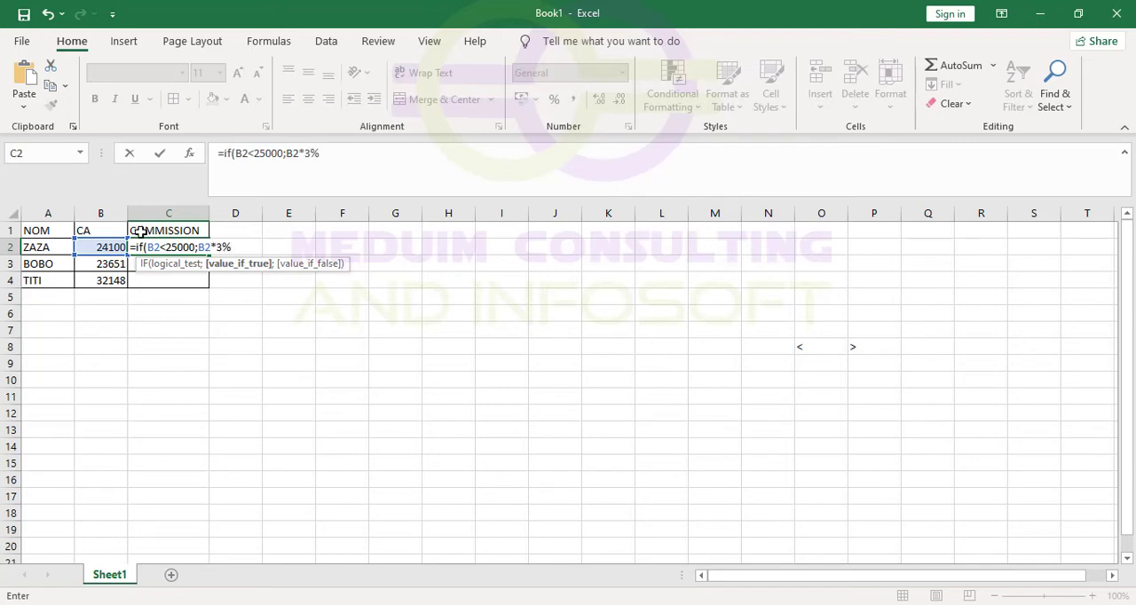
text(;)
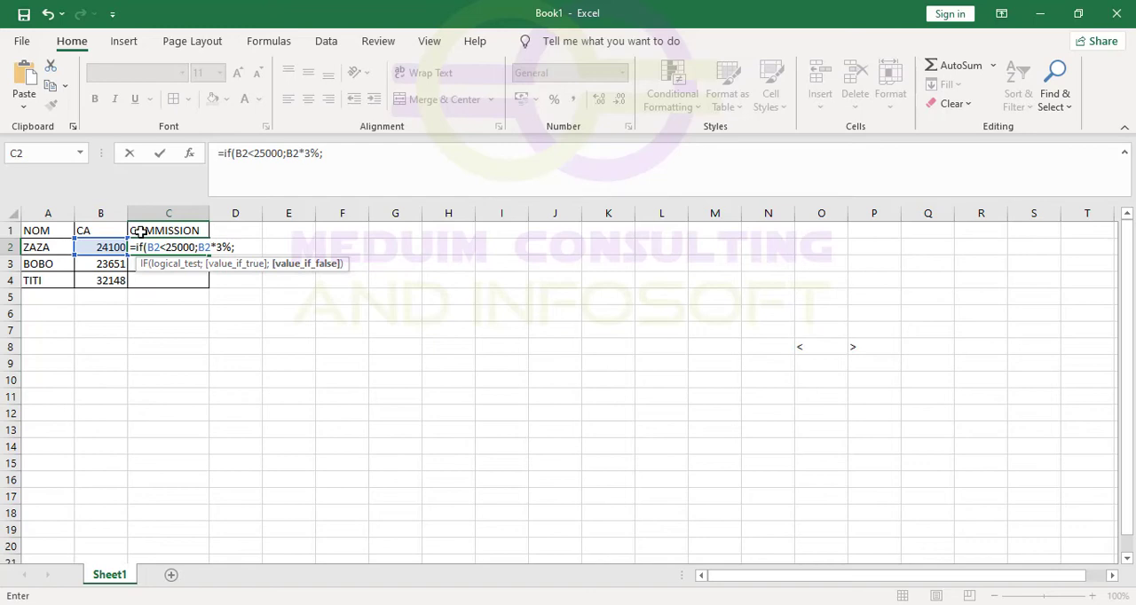
Set the value if false to B2*5% and commit the IF formula in C2.
click(95, 244)
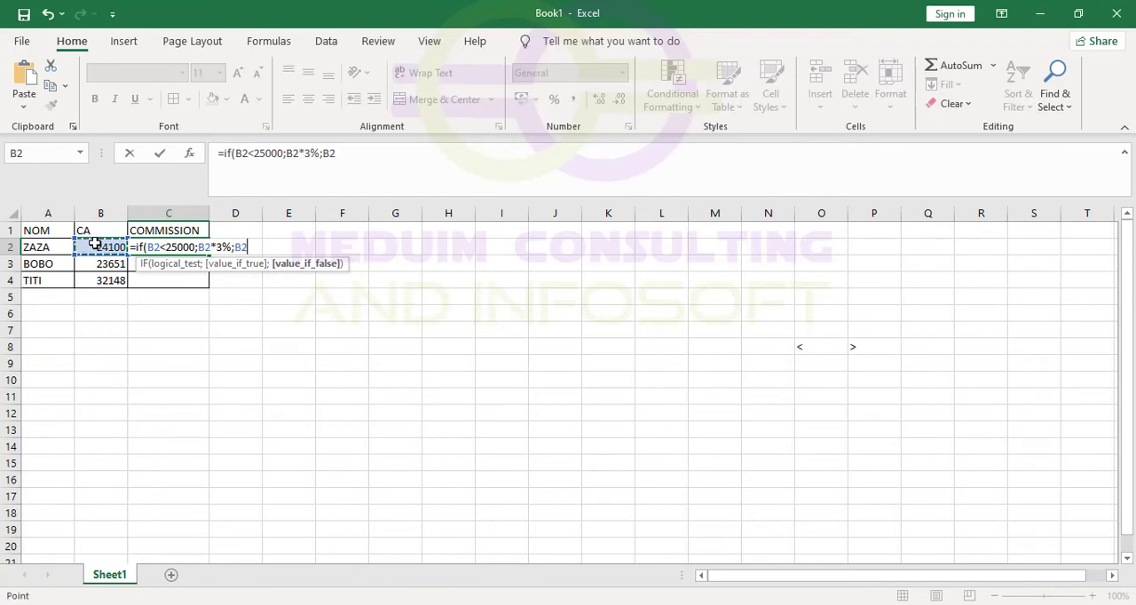
text(*5)
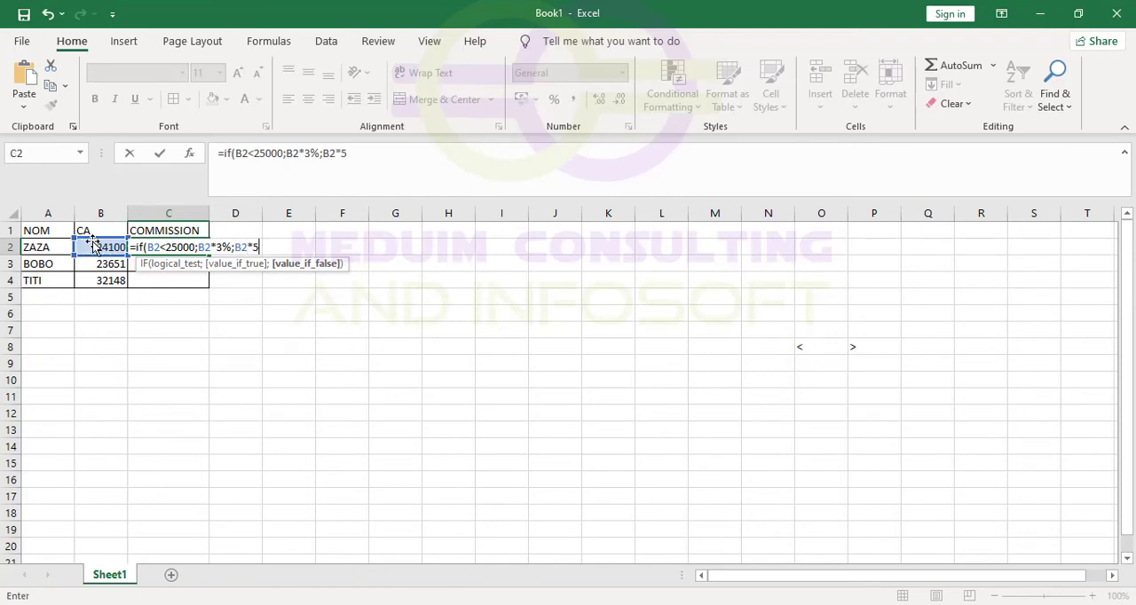
text(%)
key(Return)
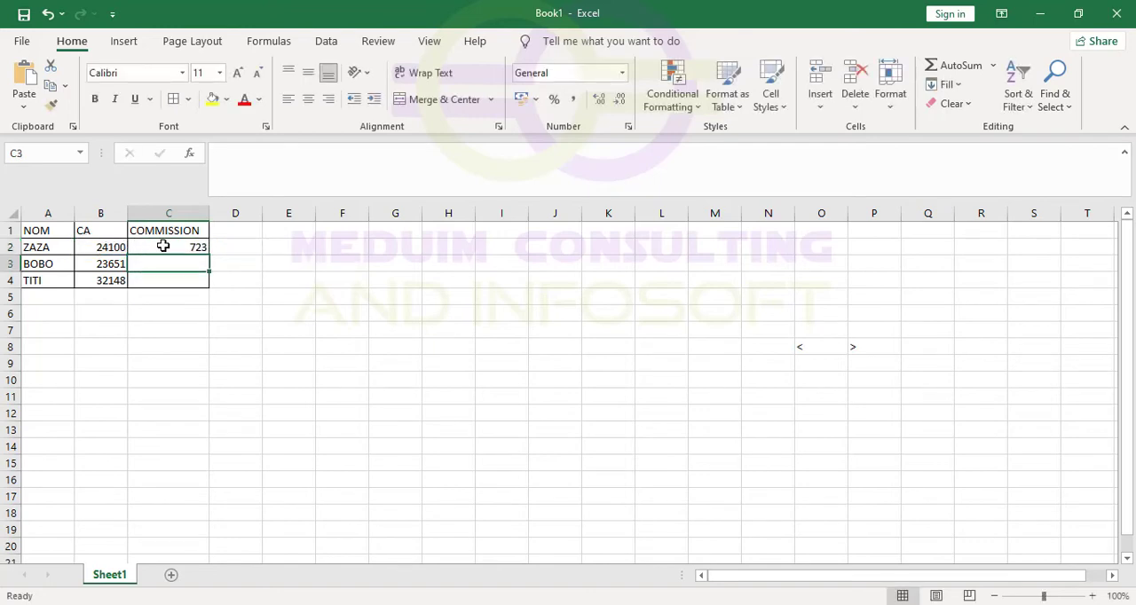
Fill the commission formula from C2 down to C4 and inspect the formula in C4.
click(166, 246)
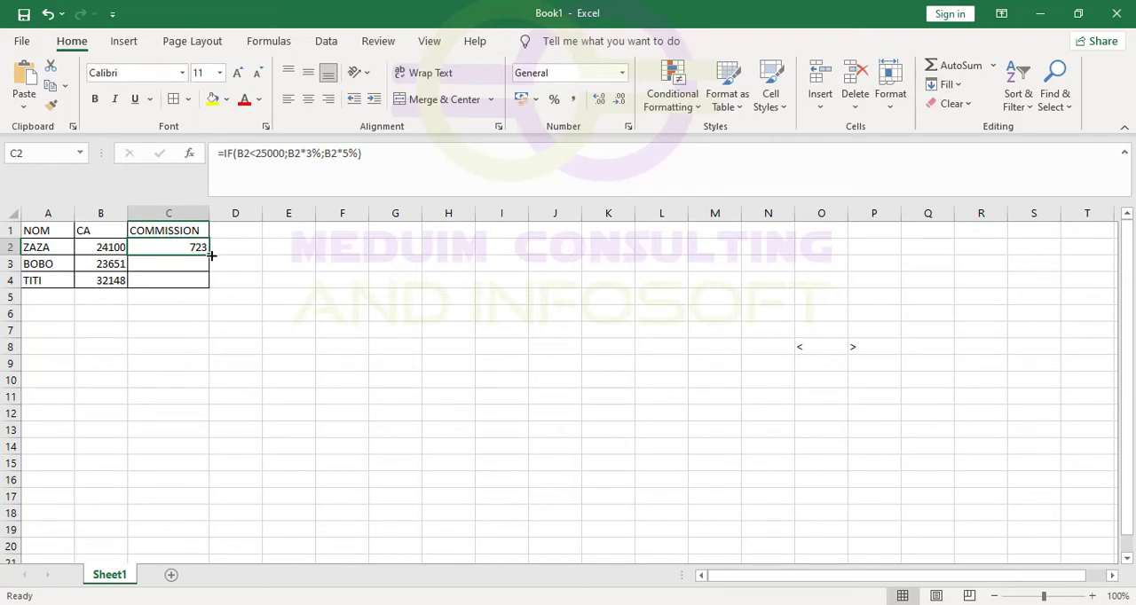
drag(211, 256, 211, 284)
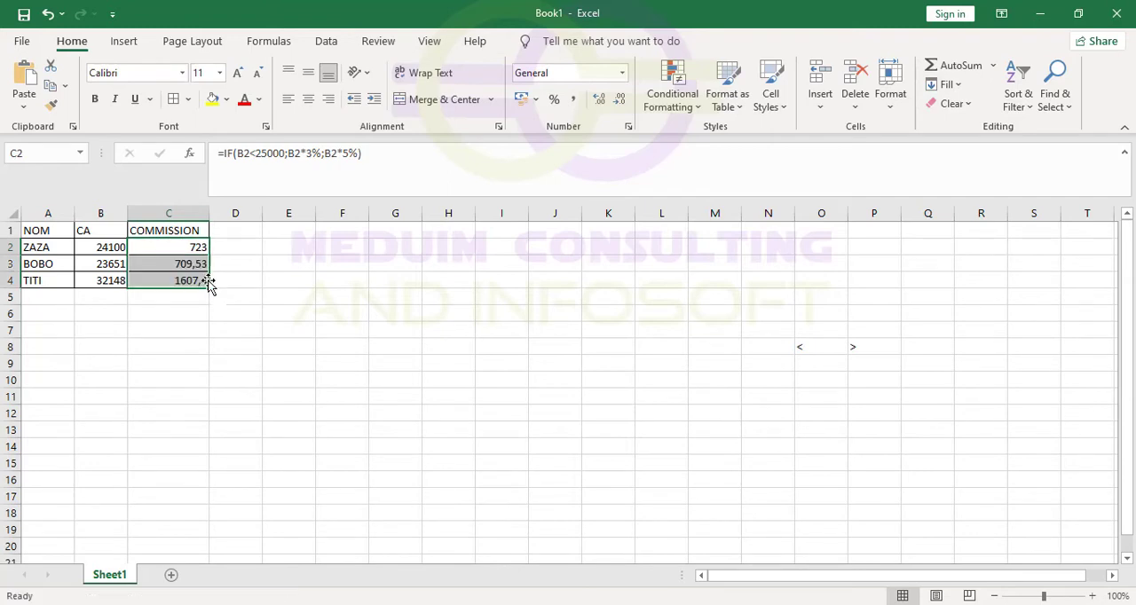
click(150, 280)
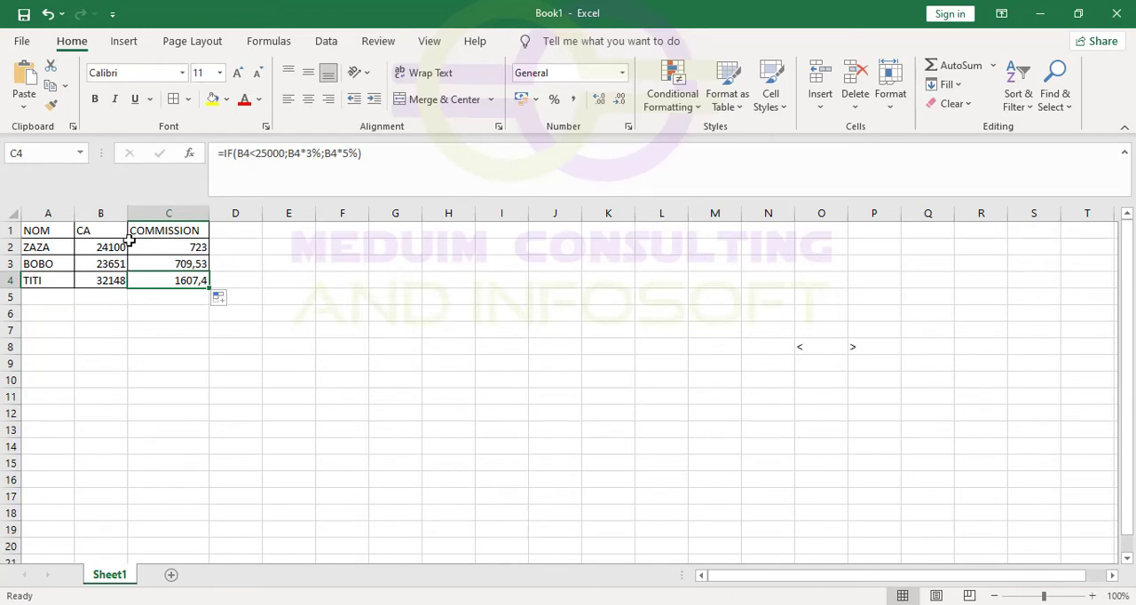
Enter the header "apreciation" in D1 and widen column D to fit it.
click(233, 230)
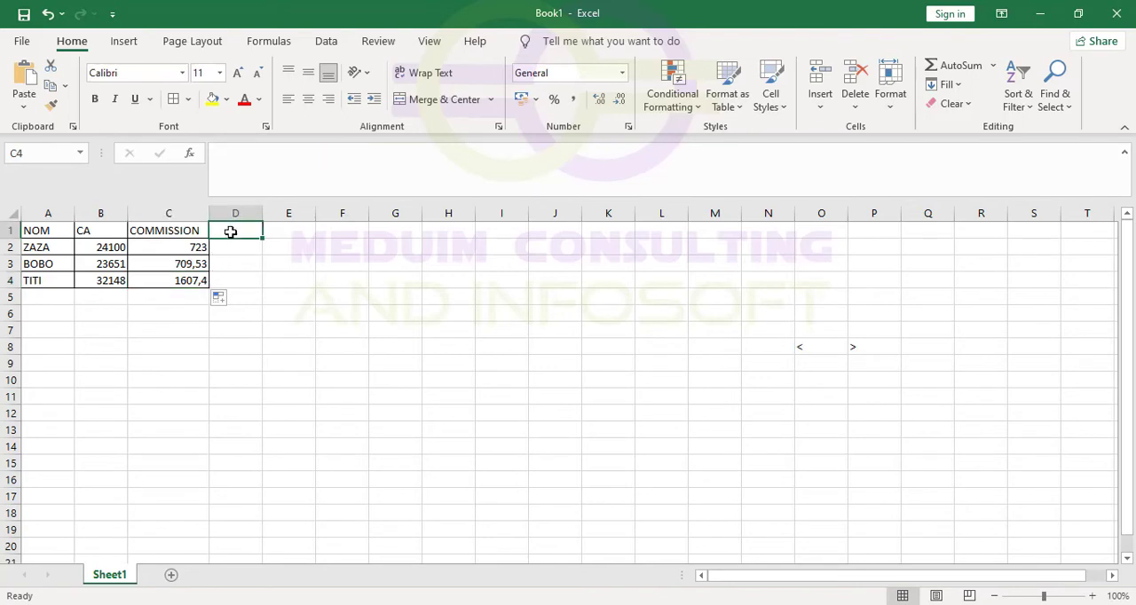
text(apt)
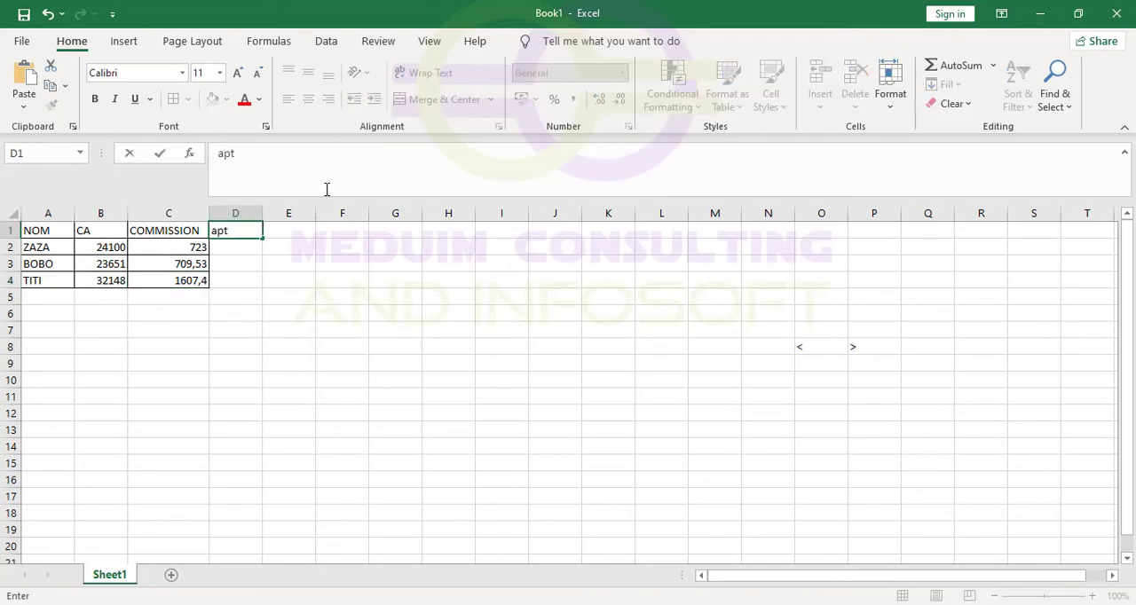
key(BackSpace)
text(reciation)
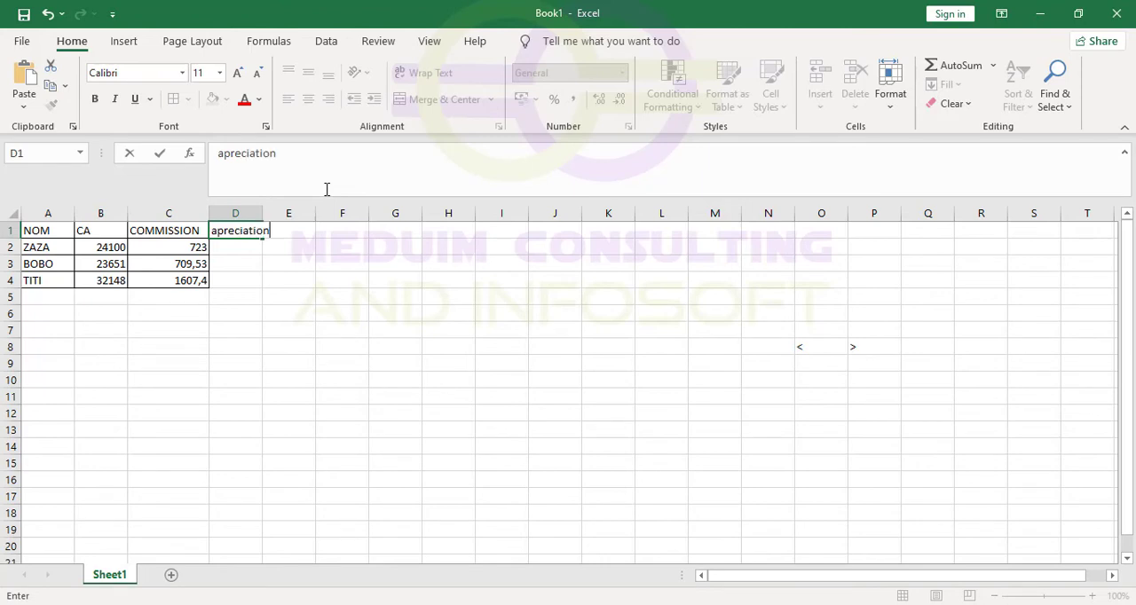
click(288, 264)
drag(264, 214, 274, 219)
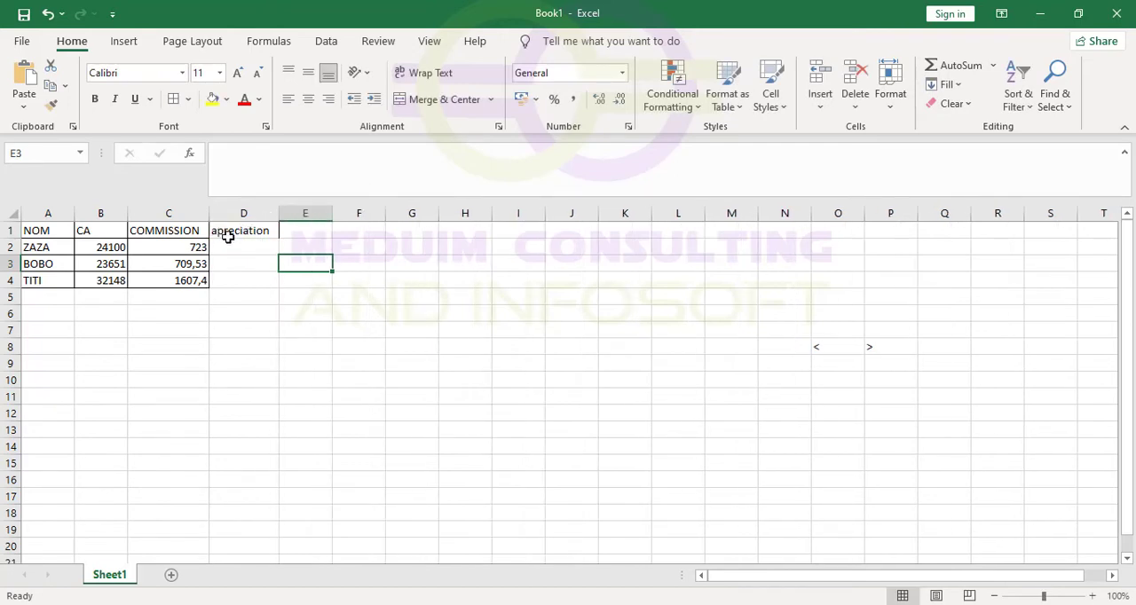
Correct the spelling of the header in D1 to "appréciation".
click(224, 231)
double_click(225, 231)
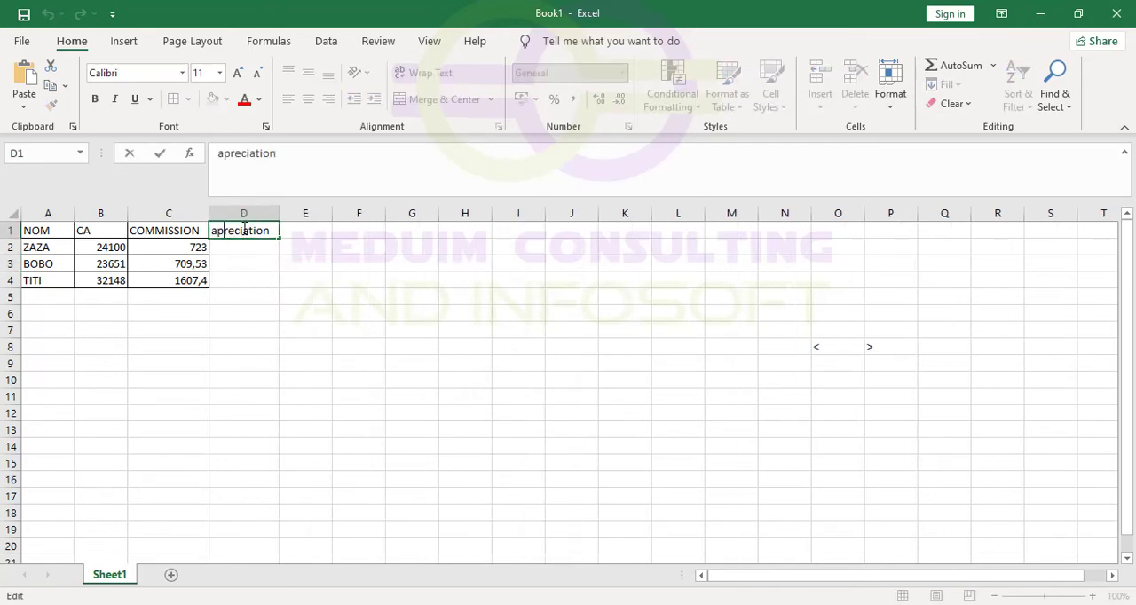
text(p)
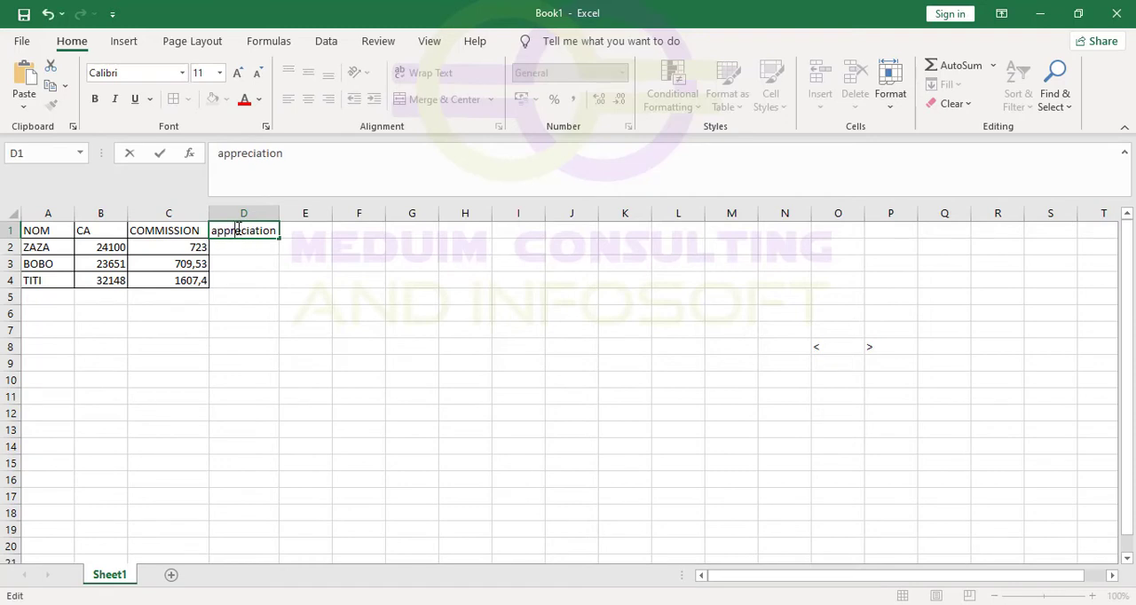
key(BackSpace)
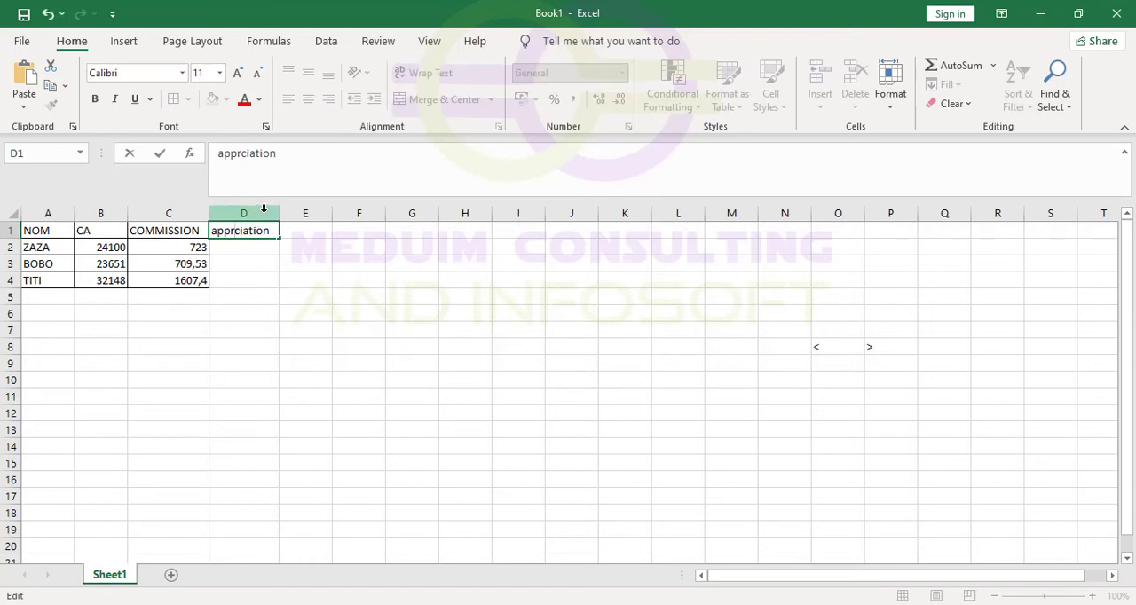
text(é)
click(249, 261)
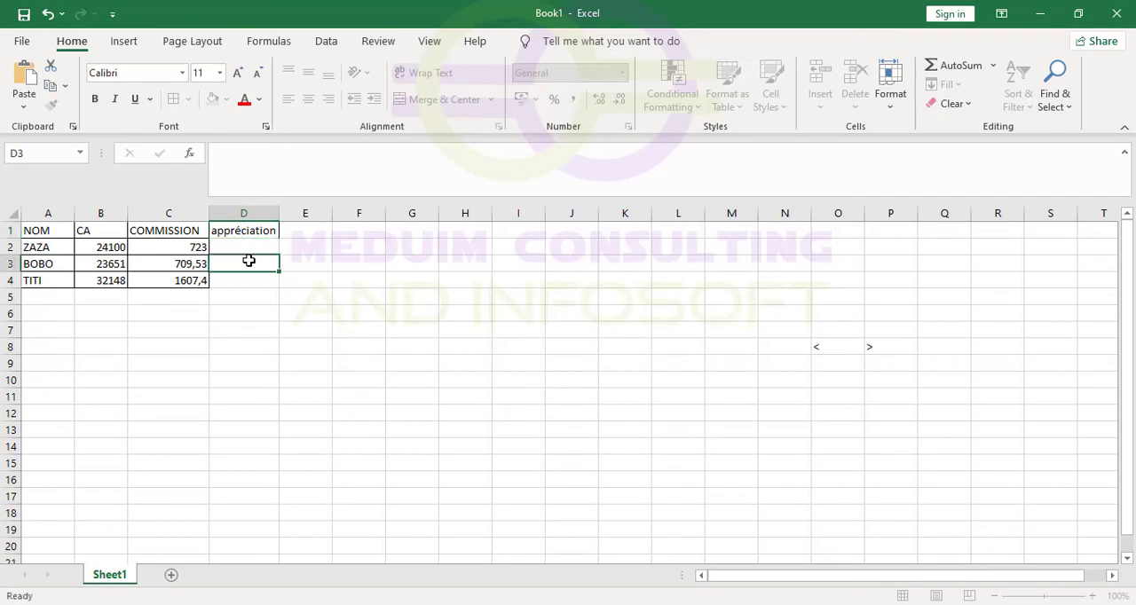
Start an IF formula in D2 with a reference to the CA value in B2 as its logical test.
click(251, 249)
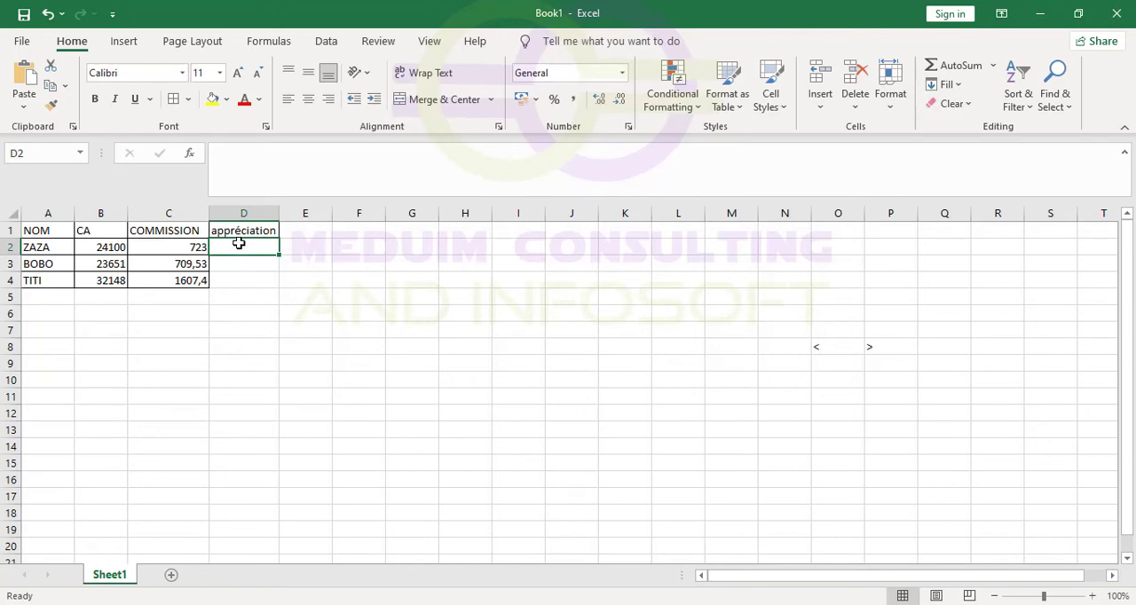
text(=)
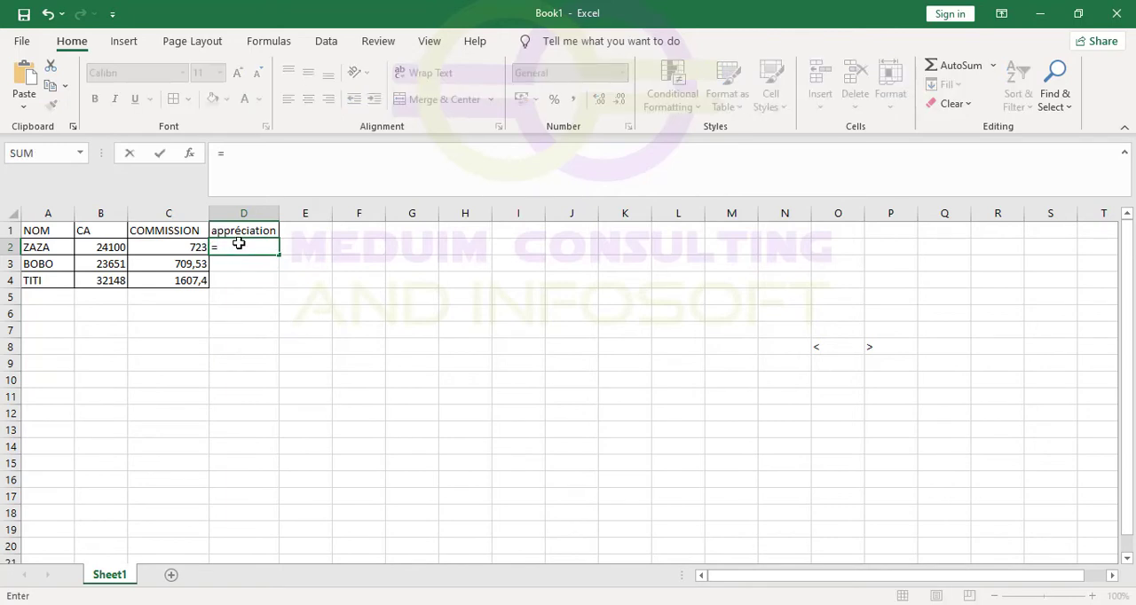
text(if)
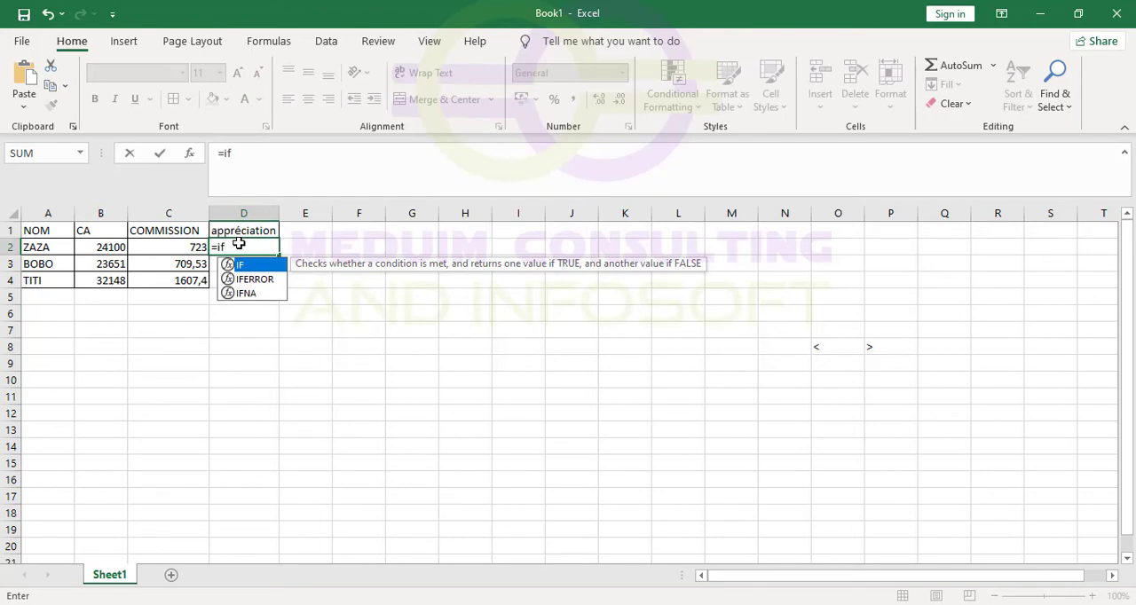
text((c)
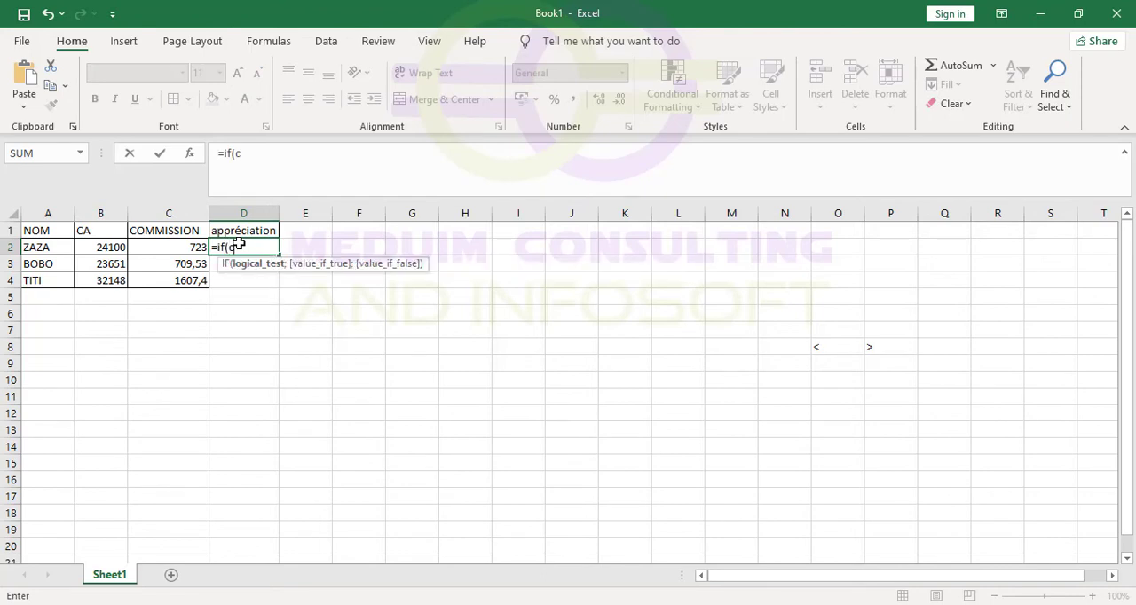
key(BackSpace)
click(101, 246)
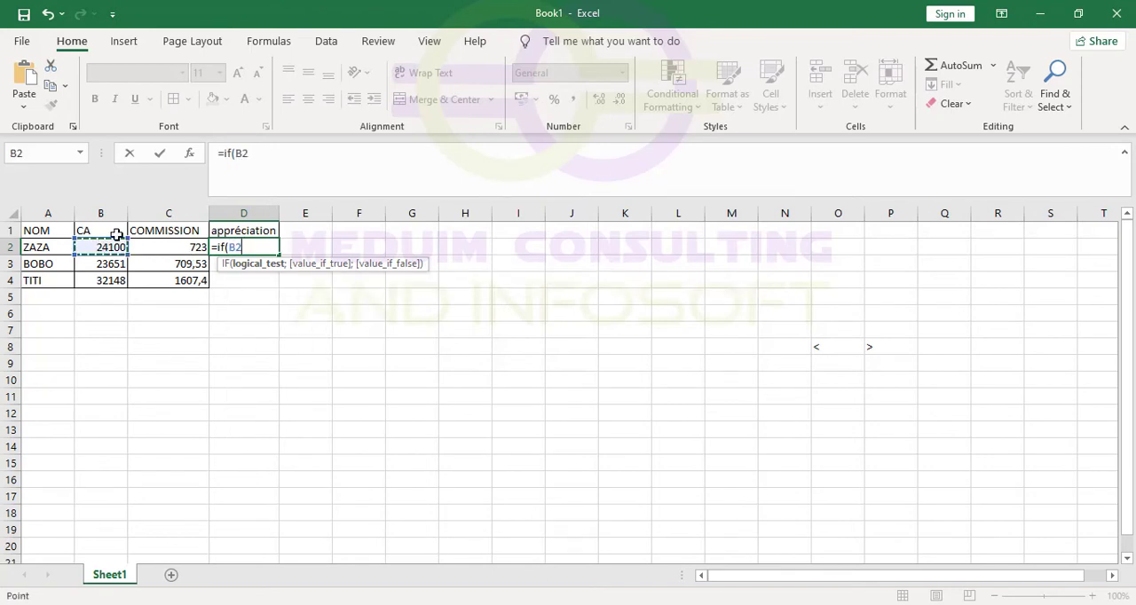
Get the "<" sign from the Word document and complete the logical test in D2 as B2<25000.
mouse_move(713, 604)
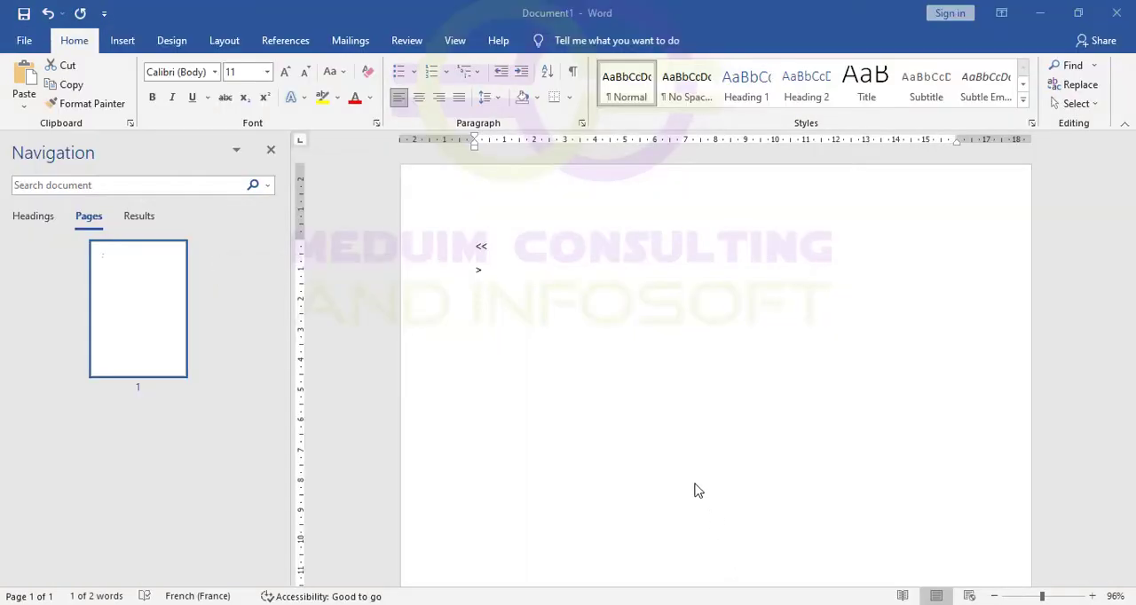
click(742, 570)
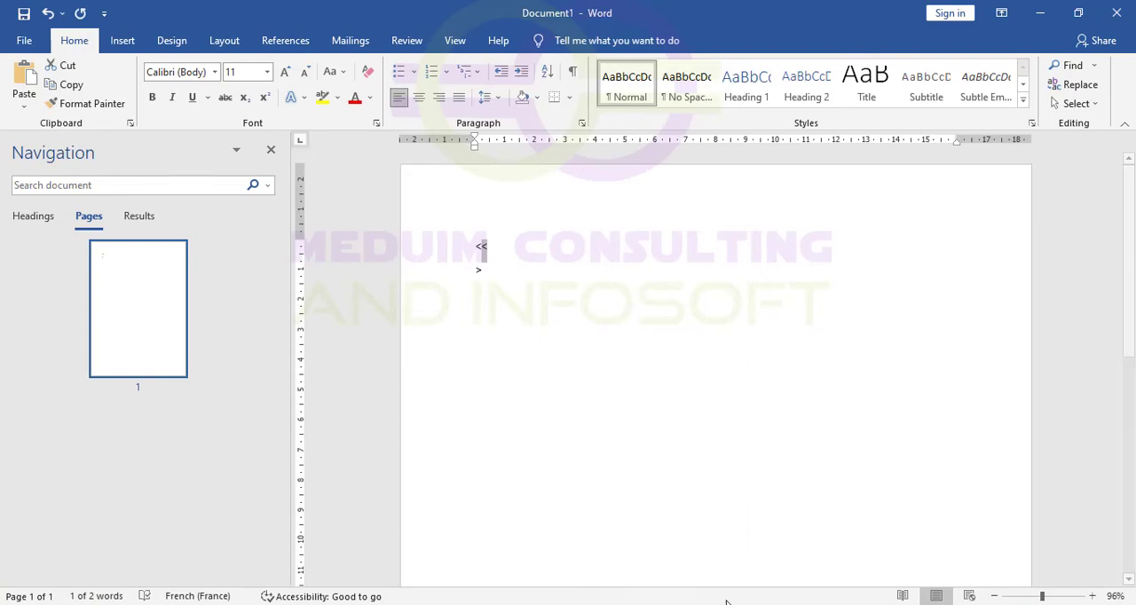
mouse_move(795, 604)
click(795, 550)
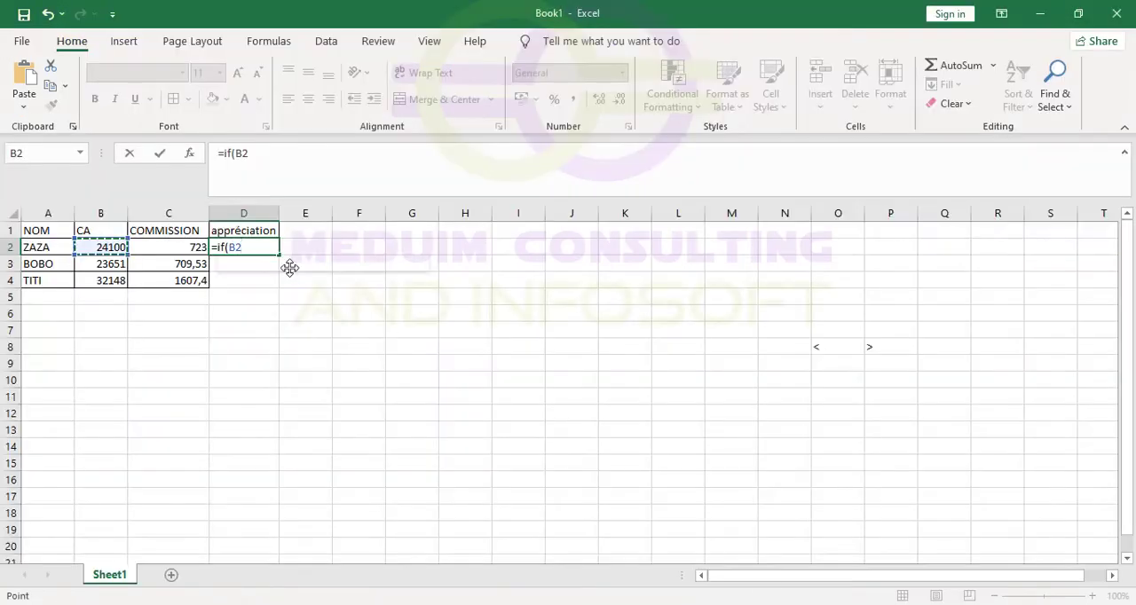
text(<)
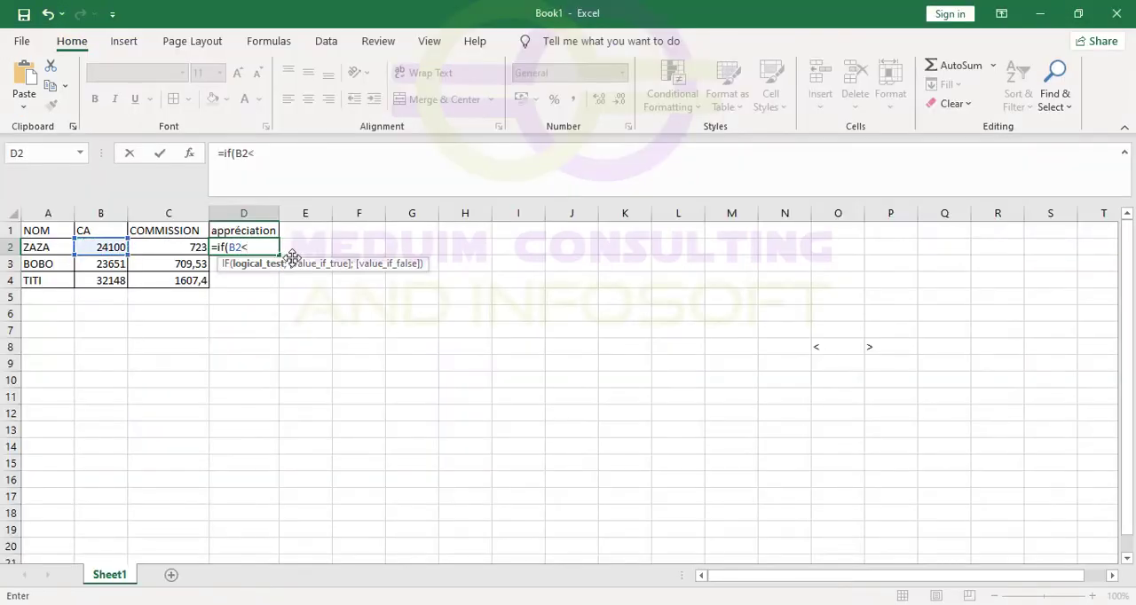
text(25000)
text(;)
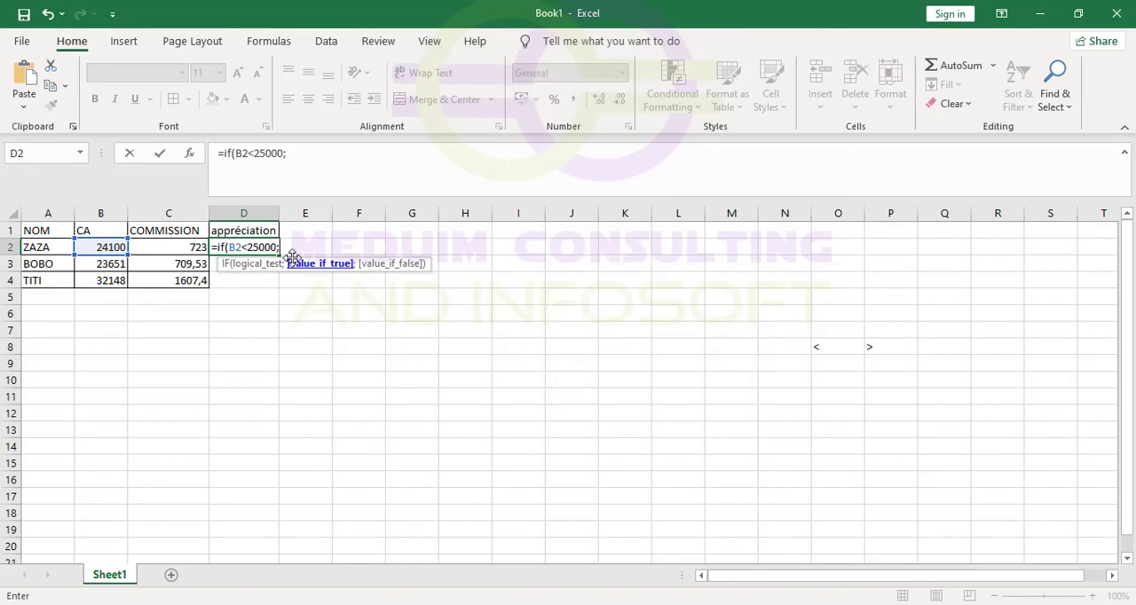
Set the value if true of the IF formula in D2 to the text "appliquer 3%".
text(")
text(appliquer)
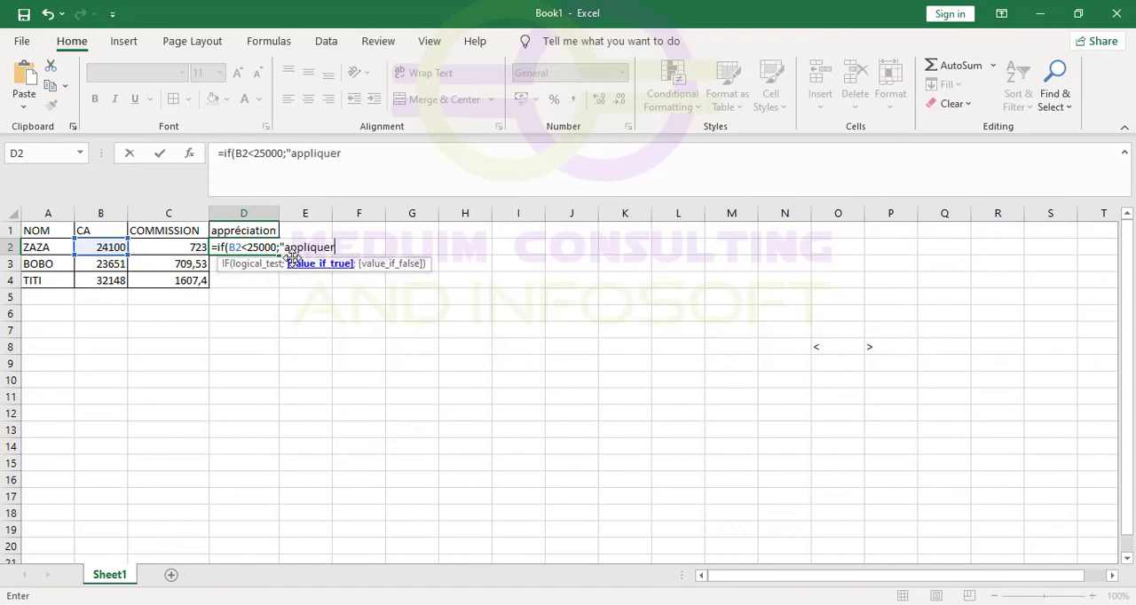
text( 3%")
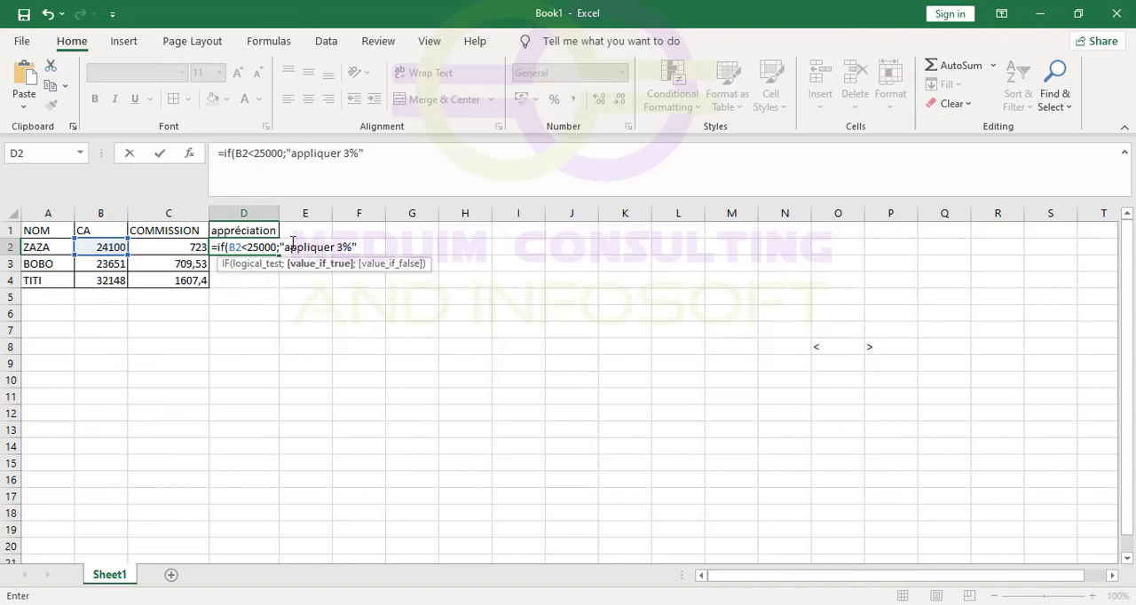
Set the value if false to the text "appliquer 5%" and commit the IF formula in D2.
text(;)
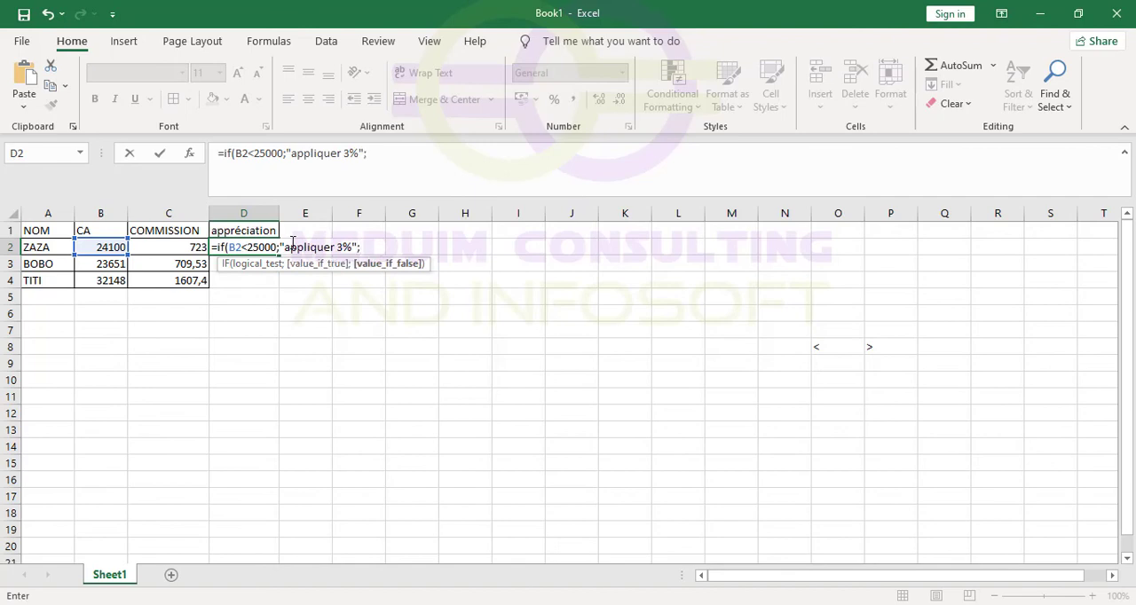
text("appliquer )
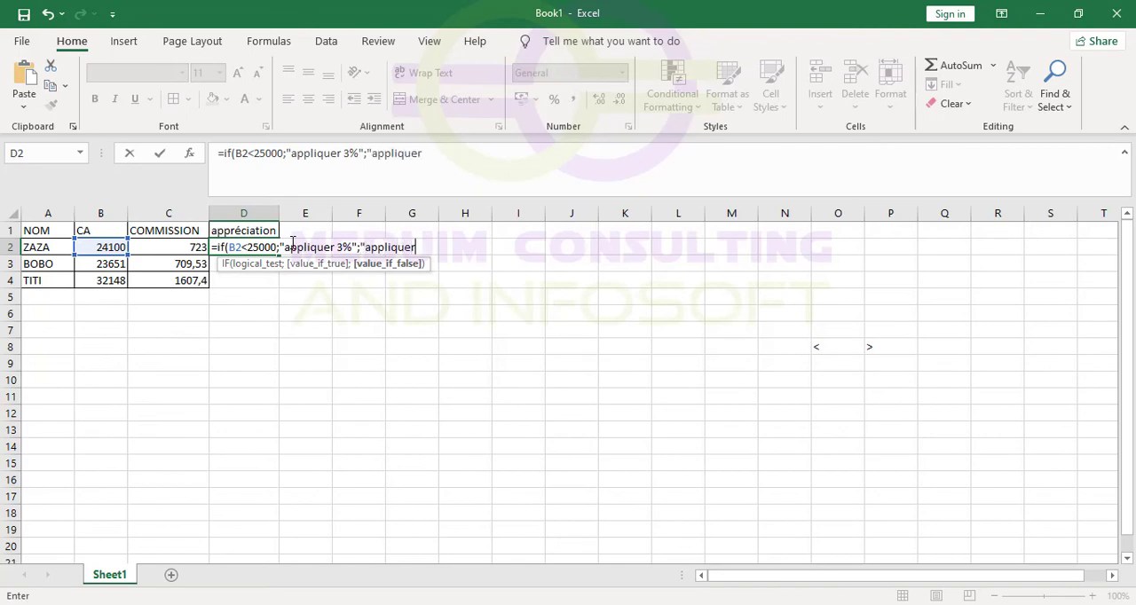
text(5%"))
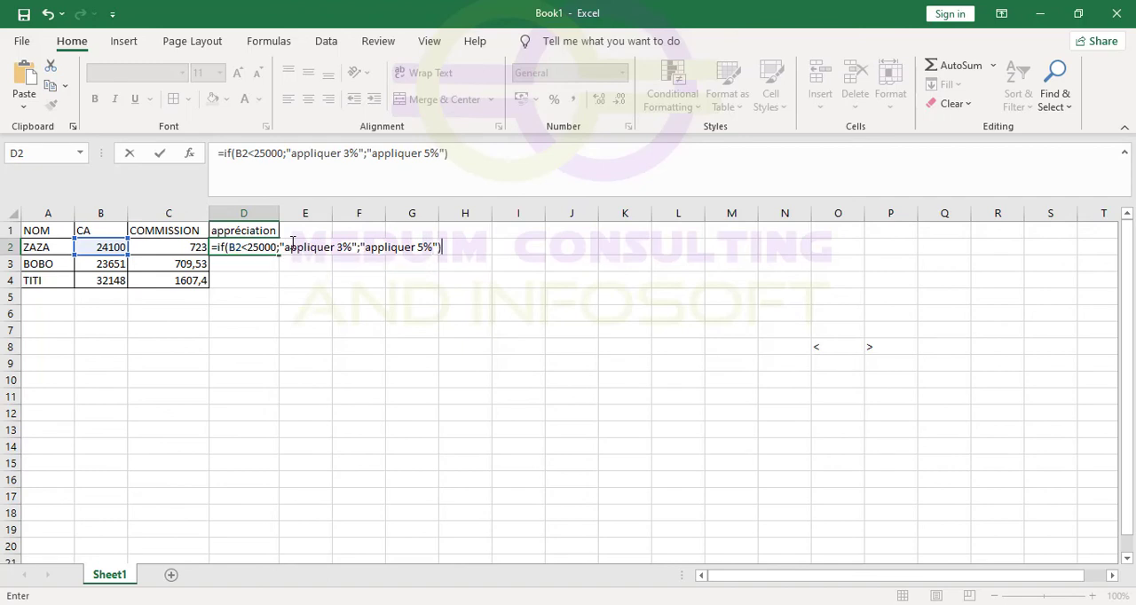
key(Return)
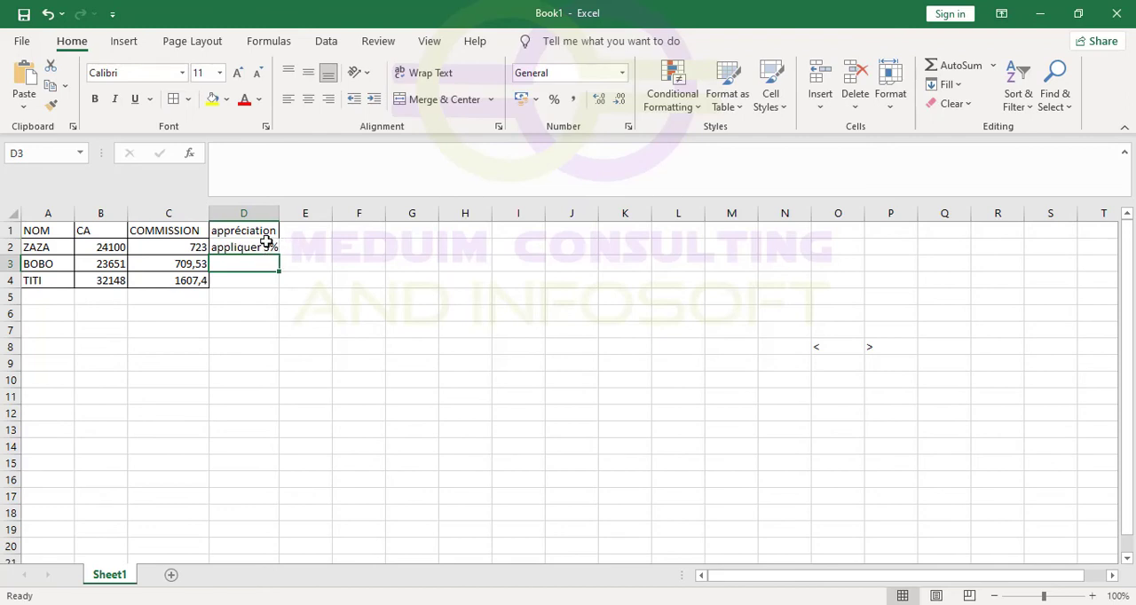
Fill the appréciation formula from D2 down to D4 and inspect the formulas in D4 and D3.
click(255, 247)
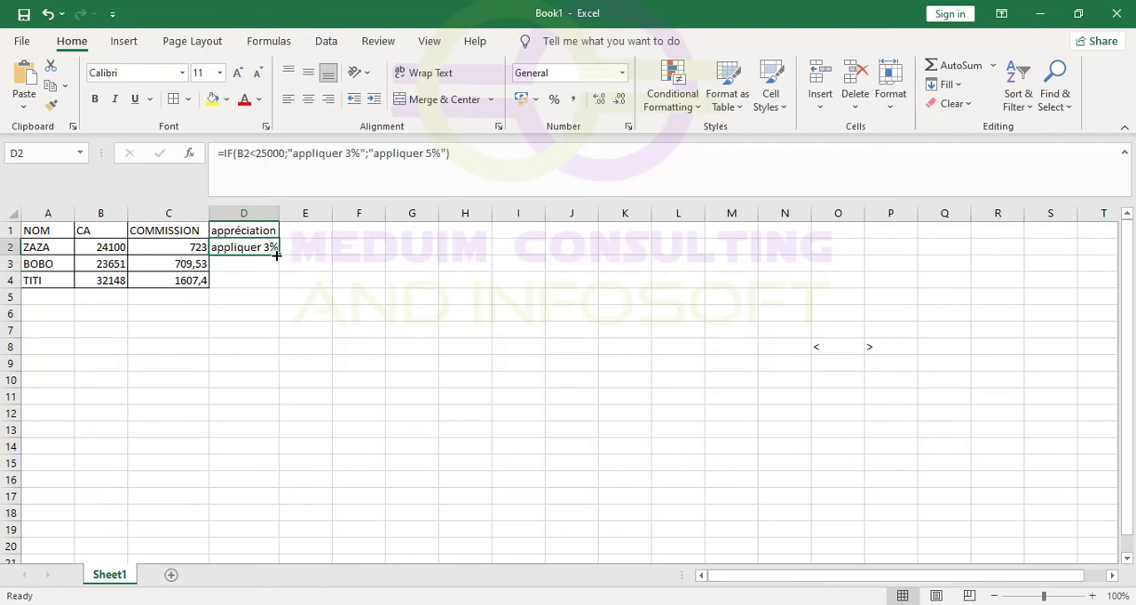
drag(276, 254, 276, 287)
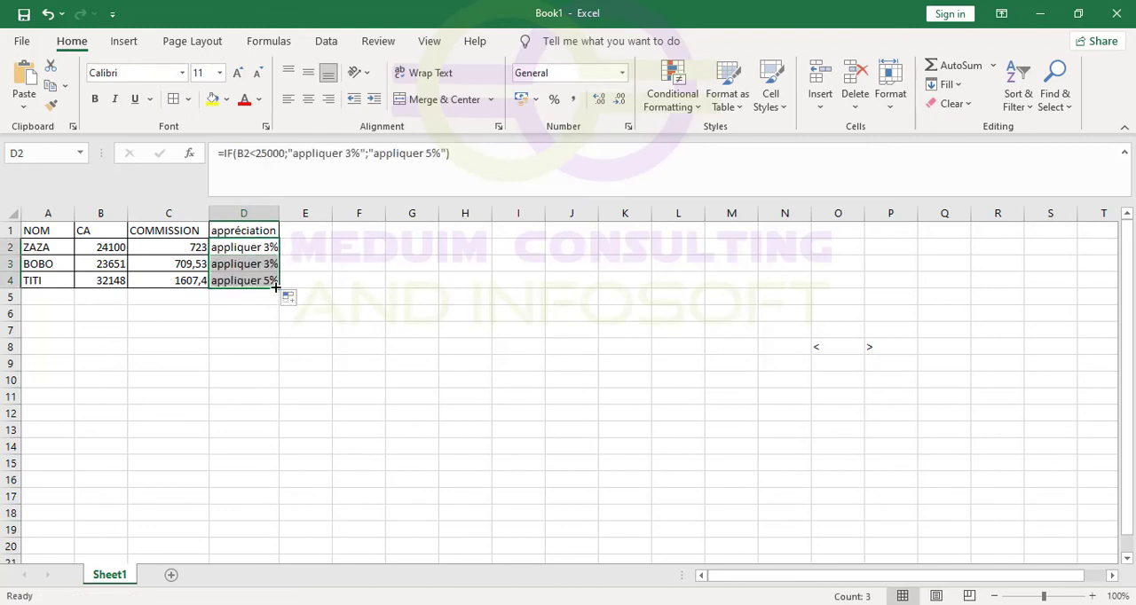
click(268, 283)
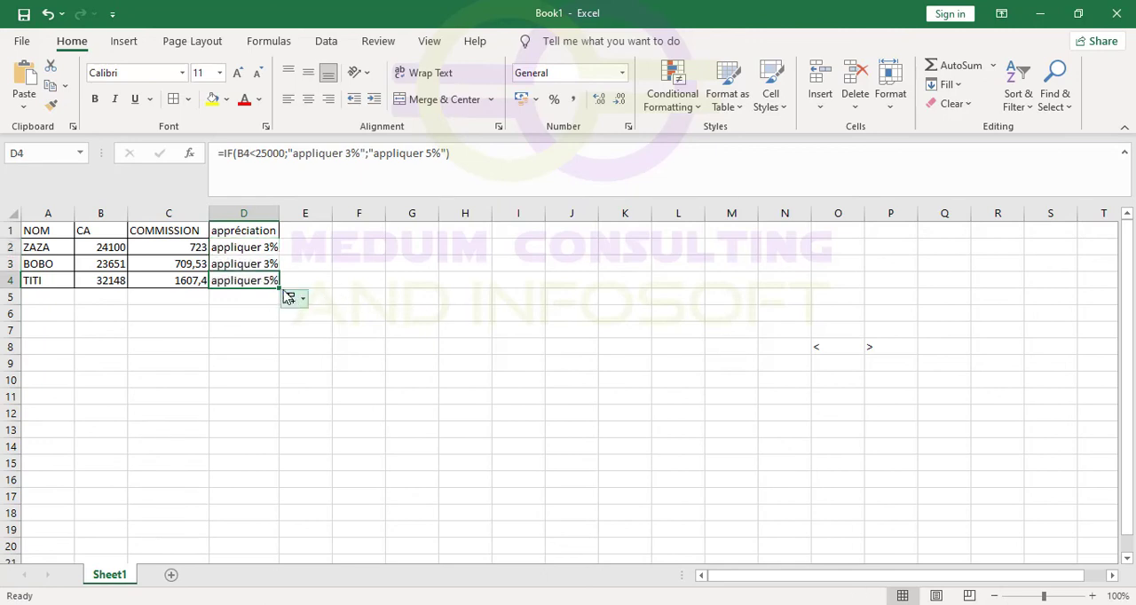
click(255, 259)
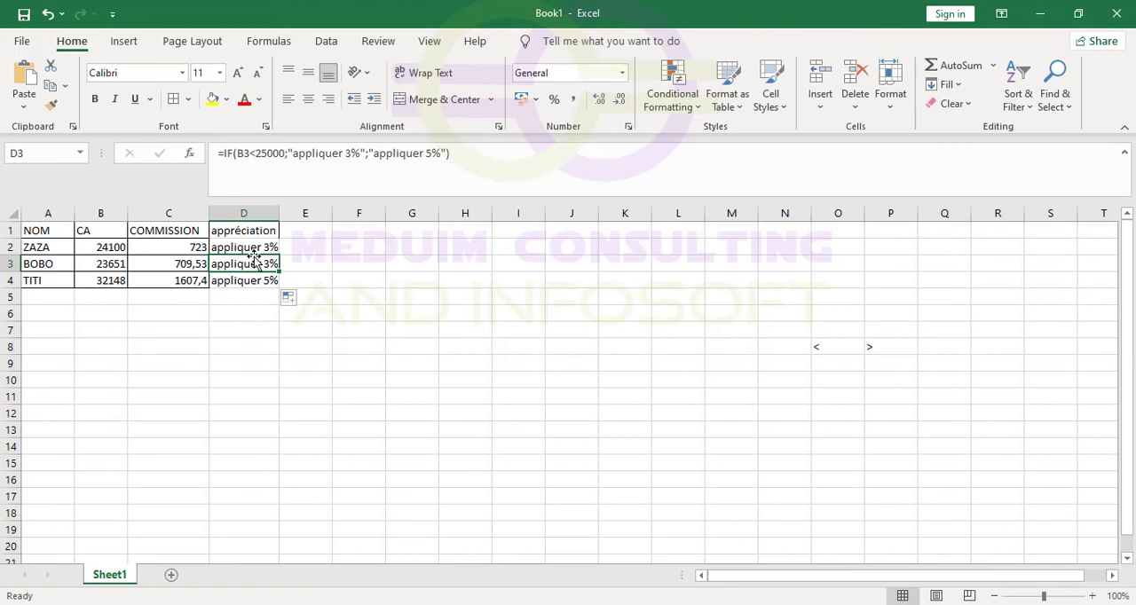